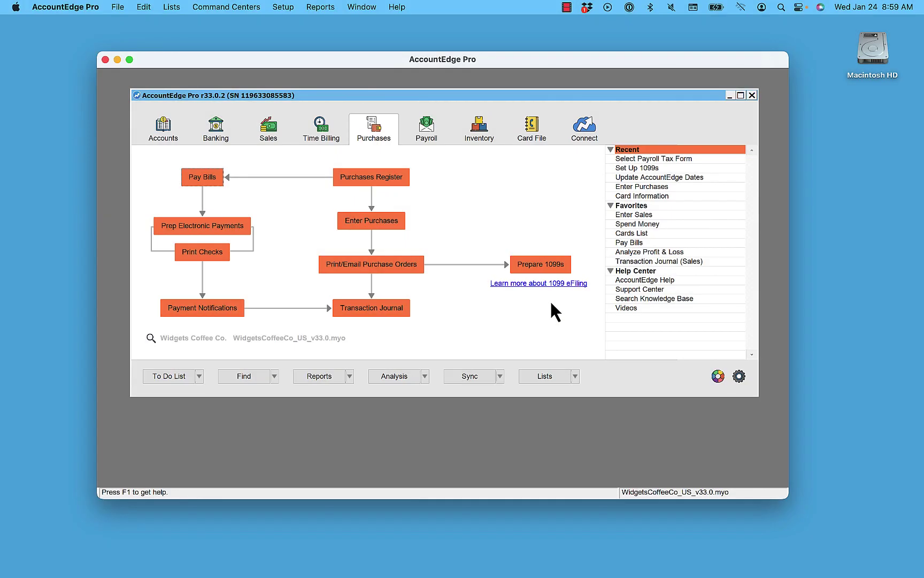
Step: Check the federal tax ID and bring up the 2023 1099-MISC setup with contact and address details
left_click(528, 266)
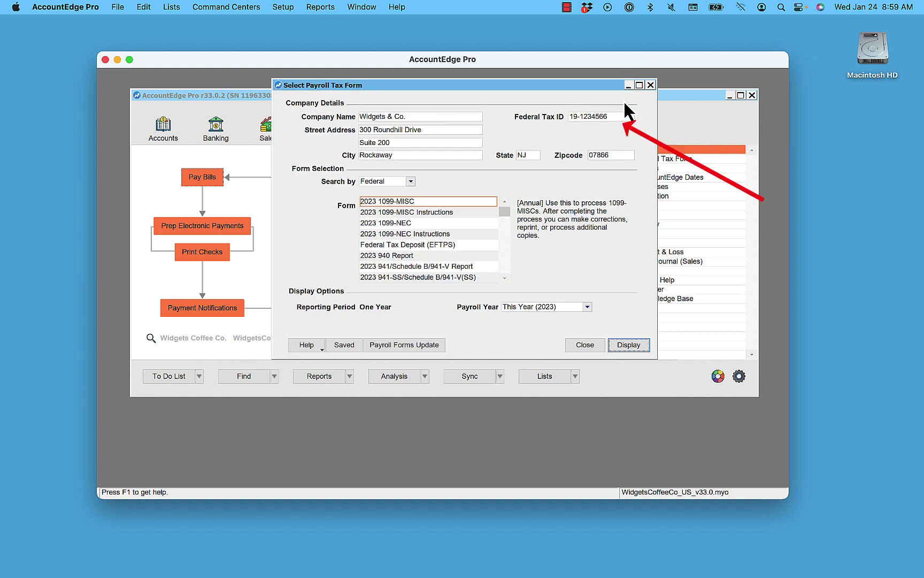
left_click(616, 117)
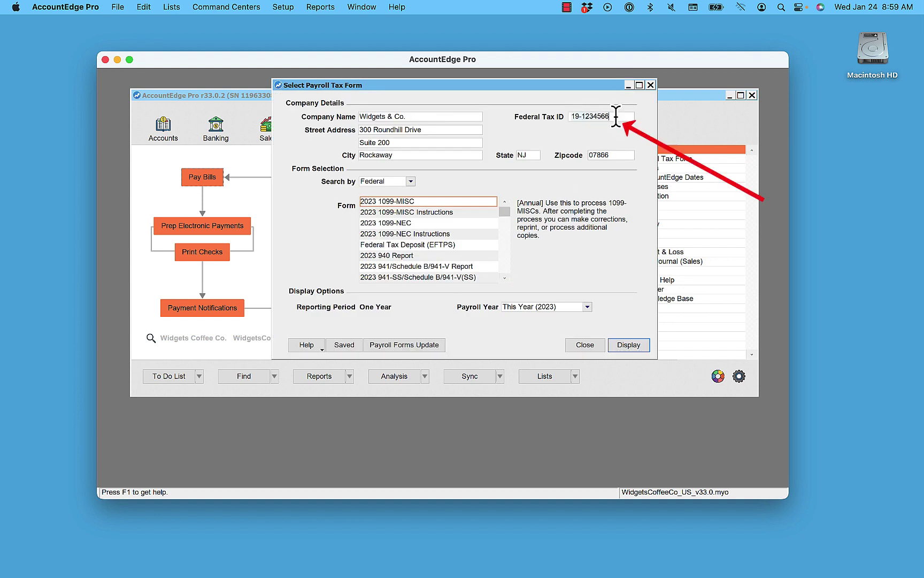
left_click(629, 344)
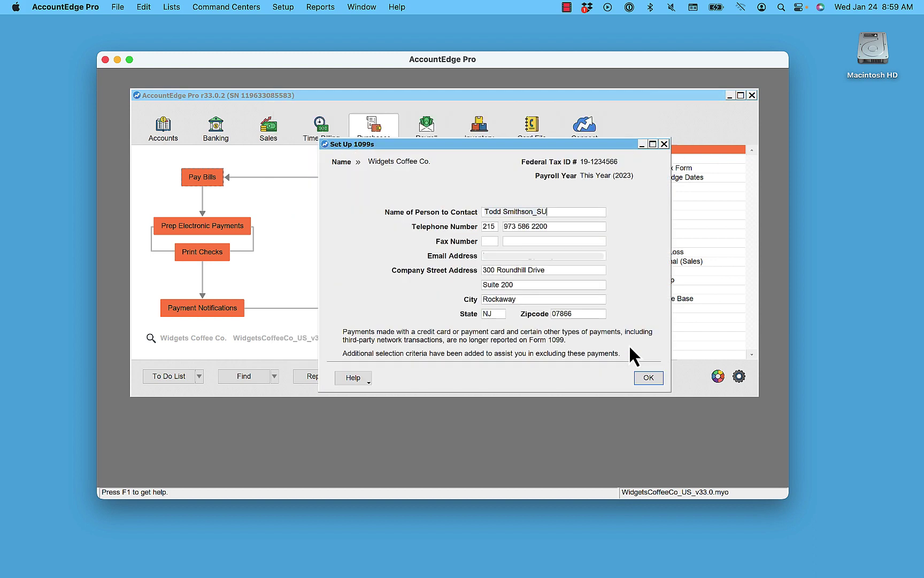
left_click(650, 377)
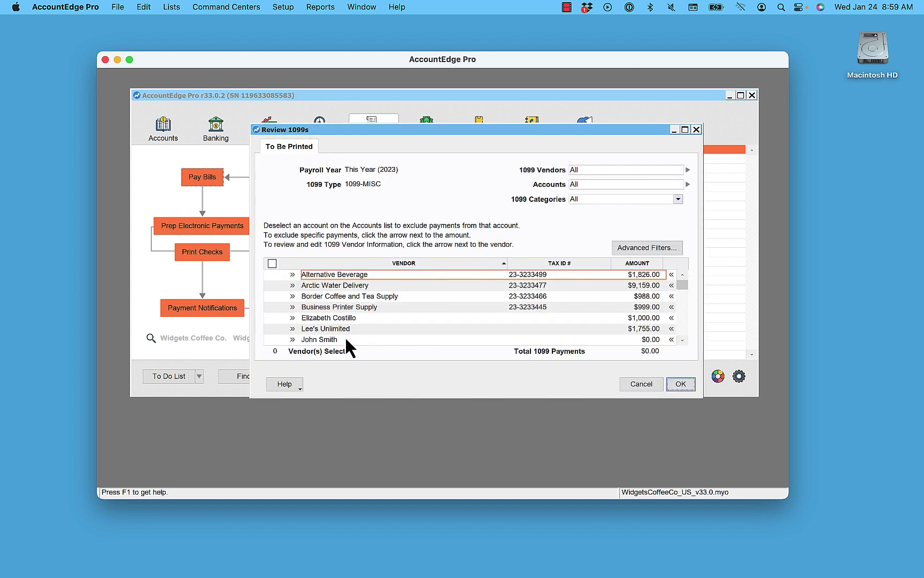
left_click(272, 275)
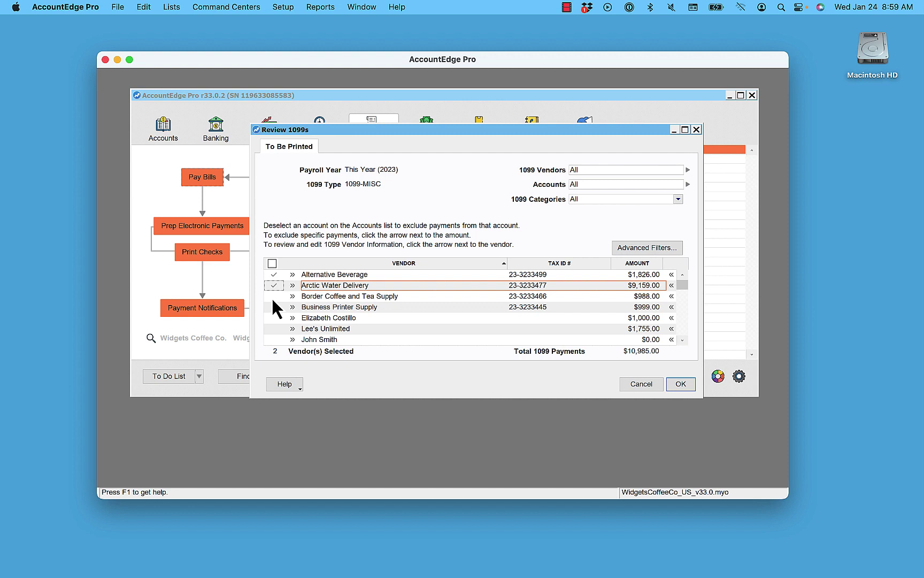
left_click(272, 296)
left_click(271, 308)
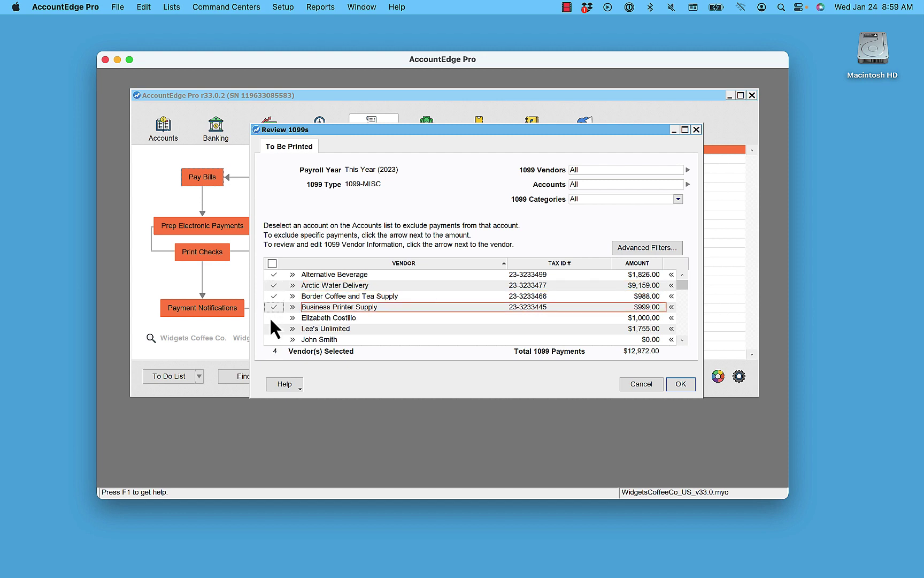
left_click(271, 317)
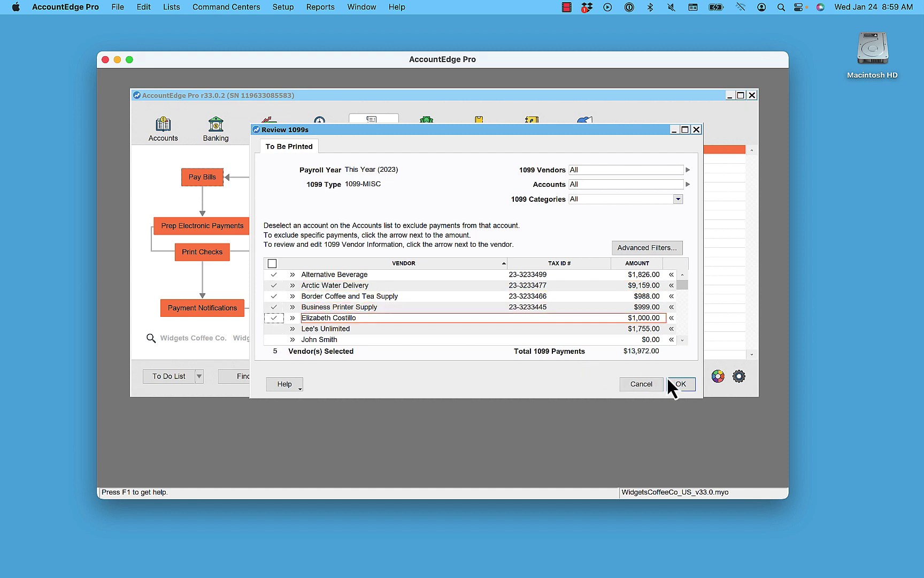
left_click(680, 384)
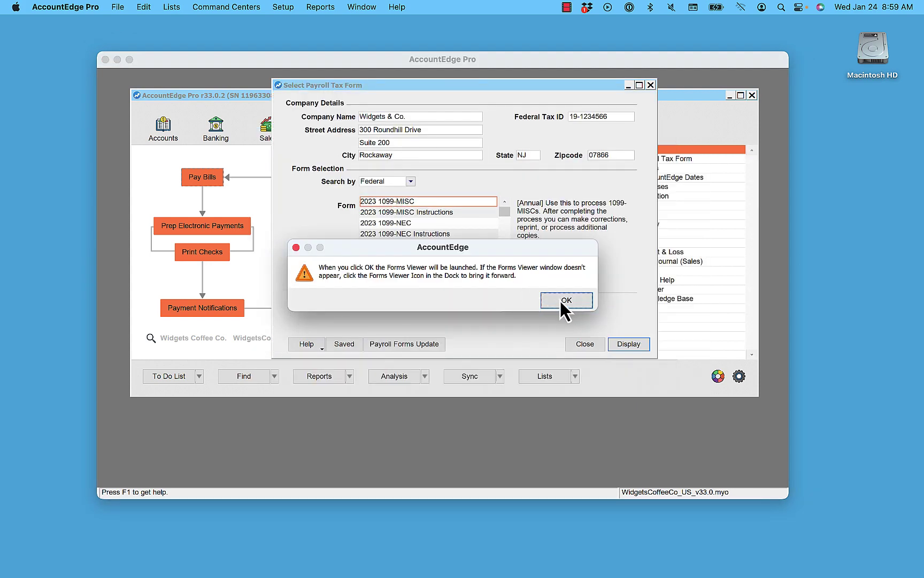
left_click(559, 299)
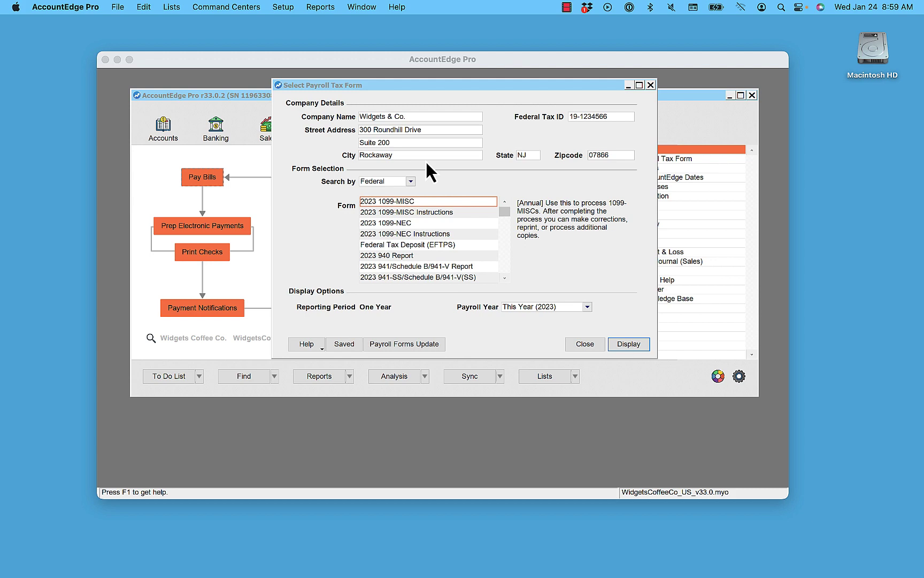
key("Return")
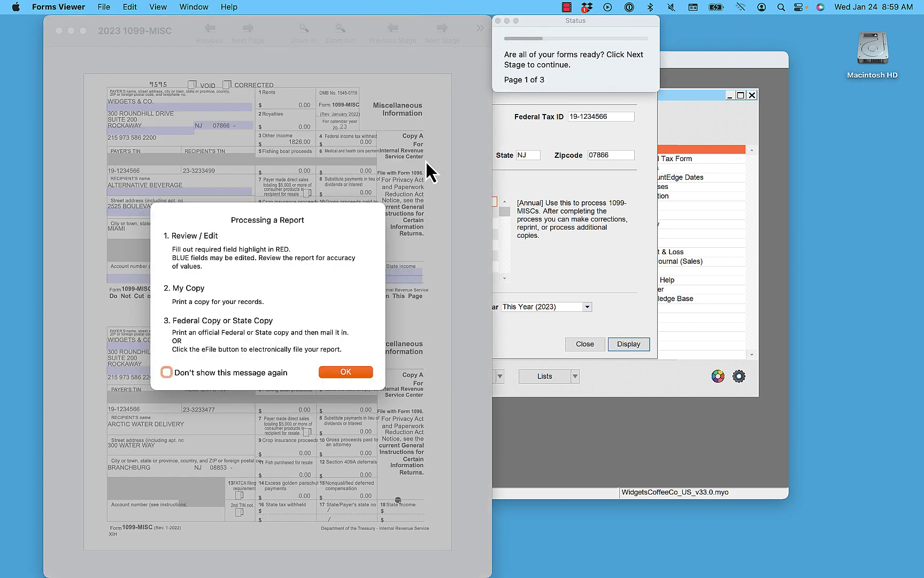
left_click_drag(181, 24, 573, 15)
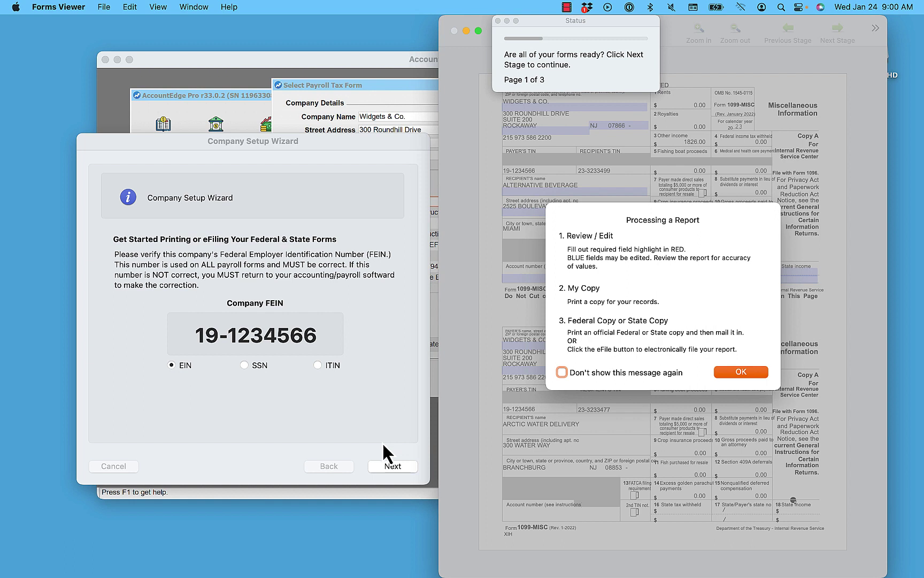
left_click(391, 467)
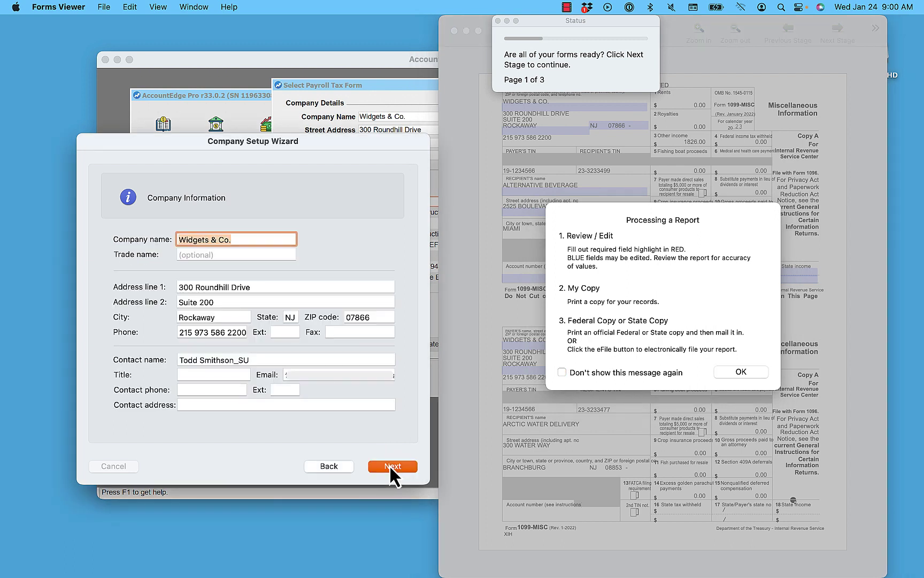
left_click(391, 467)
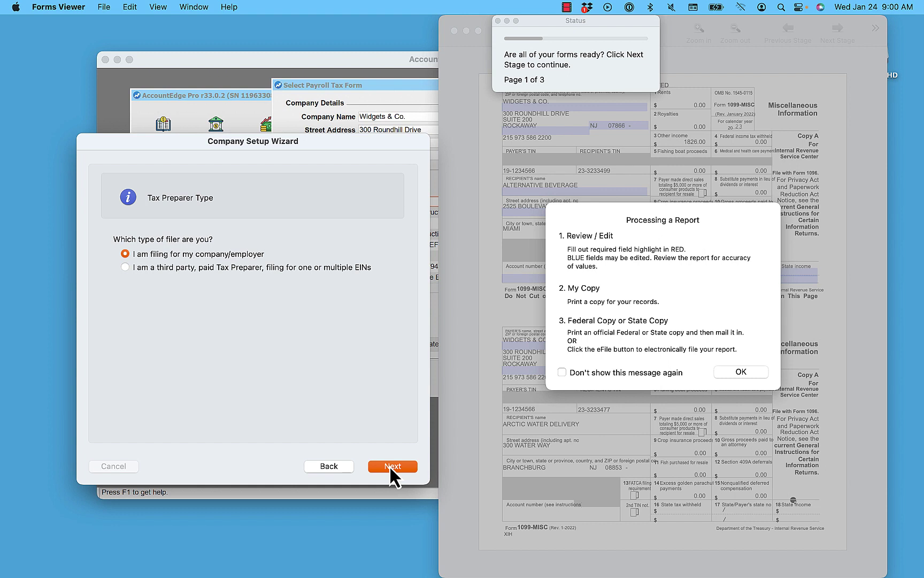
left_click(391, 467)
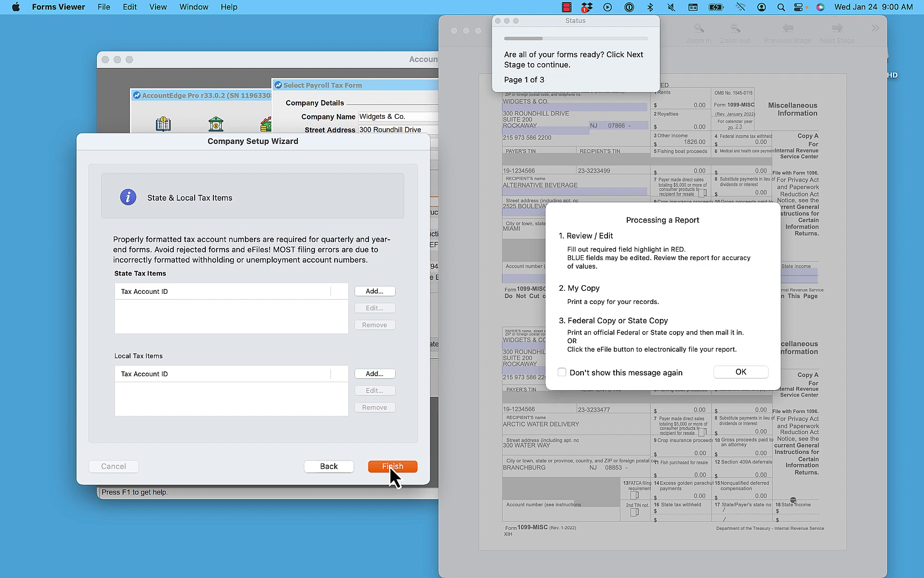
left_click(392, 467)
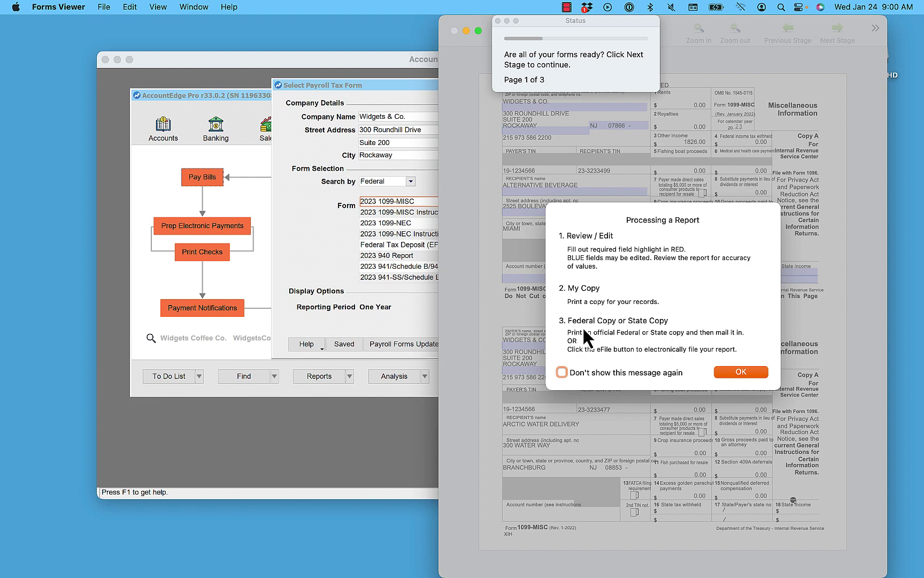
Step: Review all three 1099-MISC form pages and advance past both review stages
left_click(739, 373)
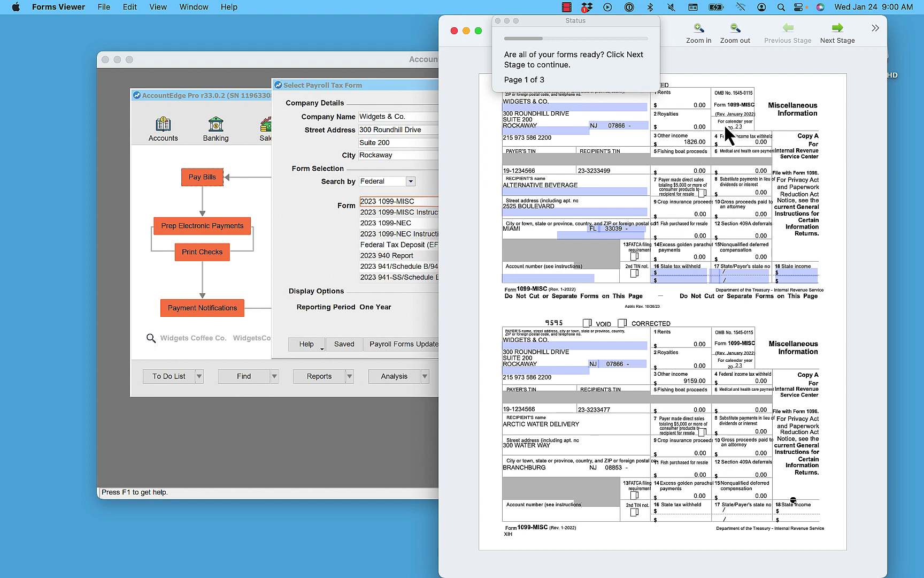
left_click(837, 31)
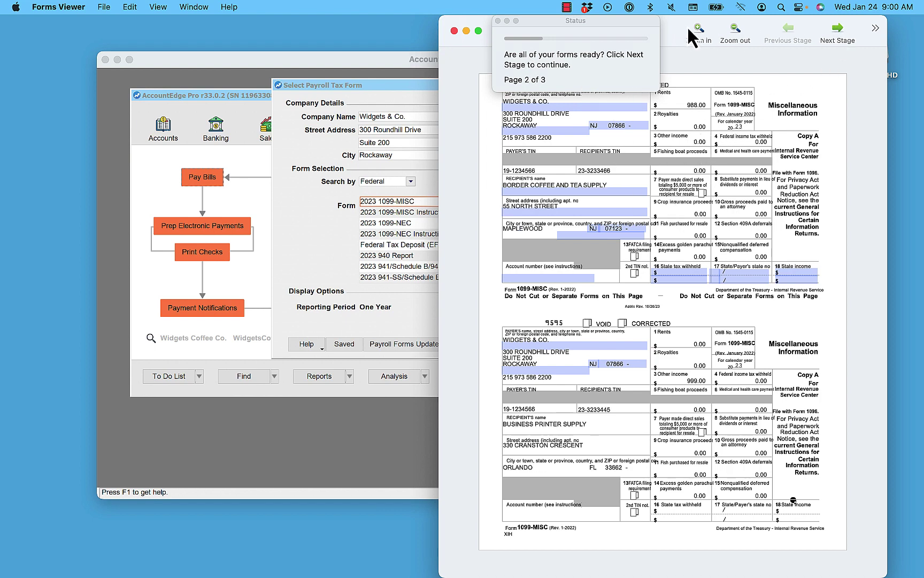
left_click_drag(687, 26, 318, 7)
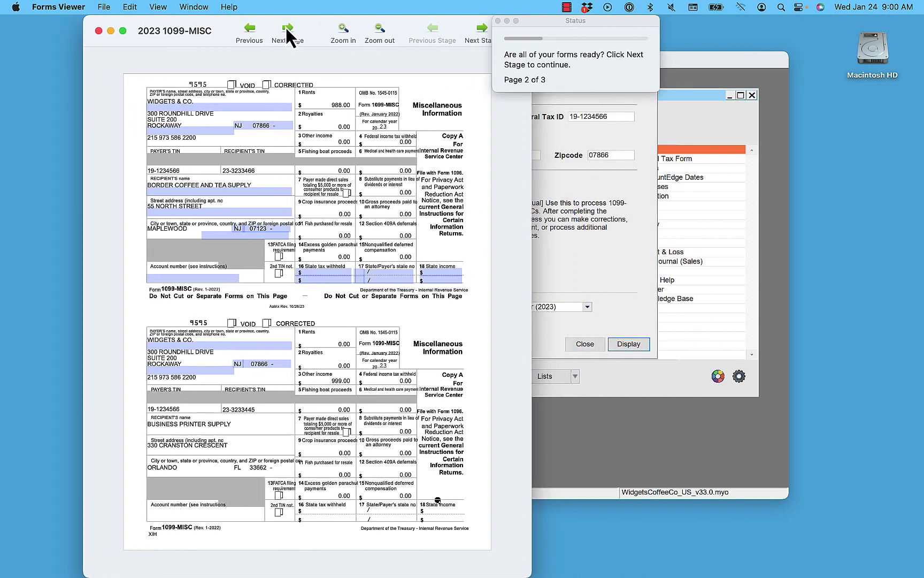
left_click(287, 32)
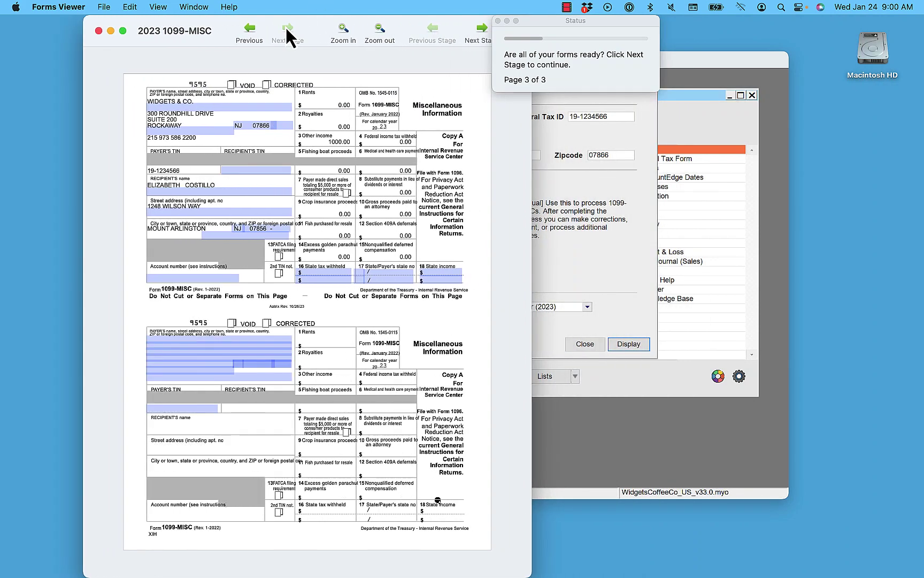
left_click_drag(540, 20, 564, 20)
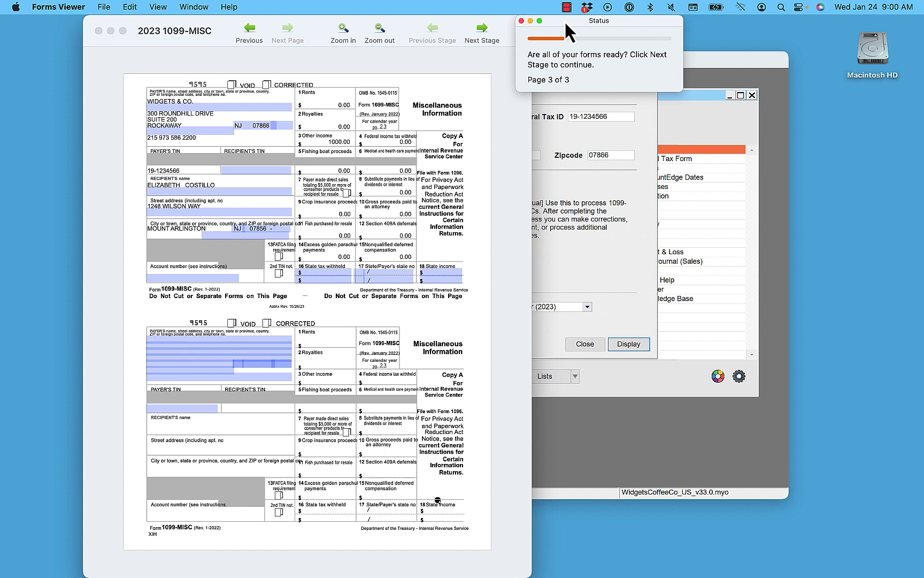
left_click(481, 27)
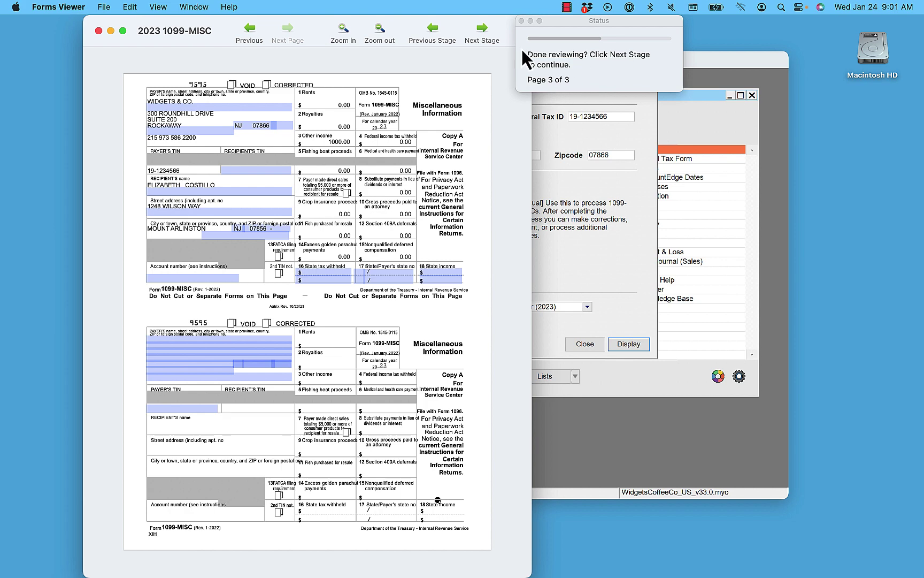
left_click(480, 29)
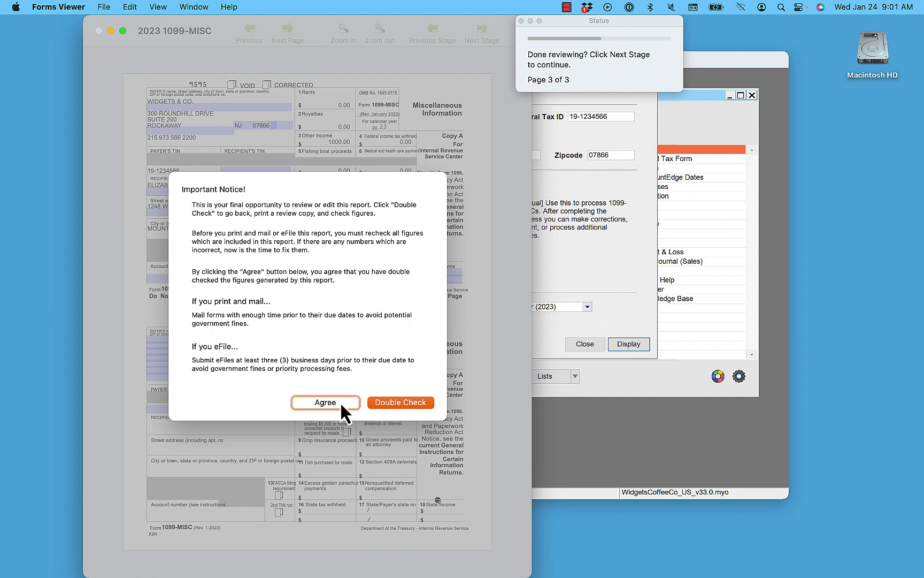
Step: Agree to the final-review notice and open Processing Options with eFile Federal Only
left_click(325, 402)
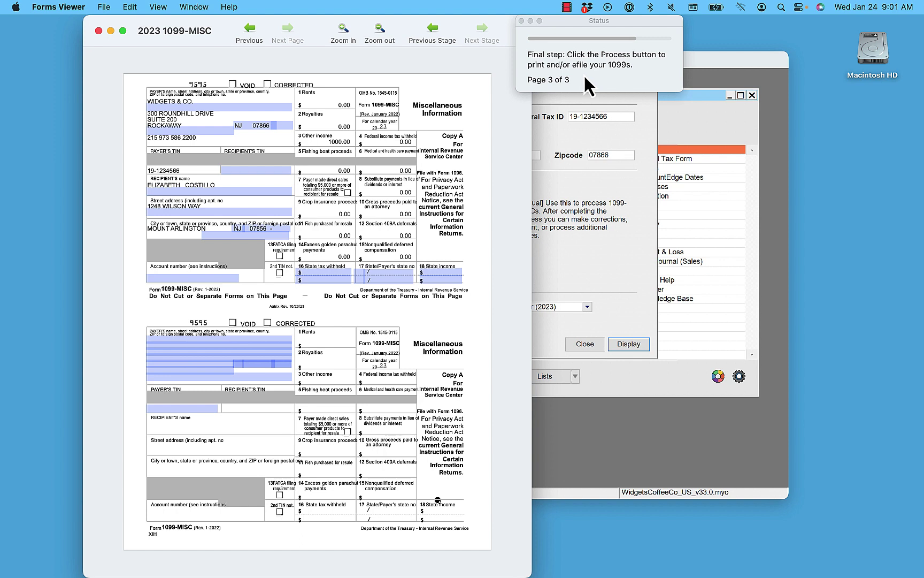
left_click(546, 24)
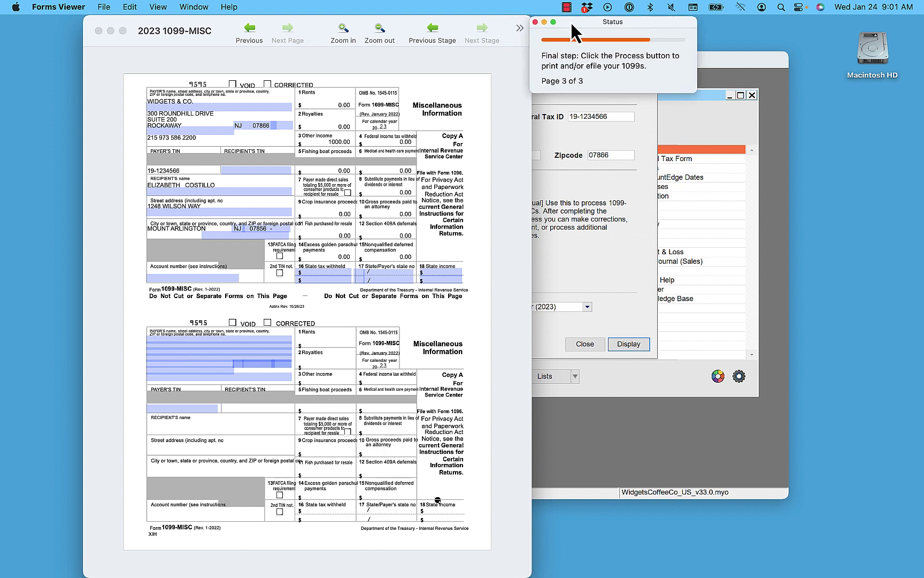
left_click(518, 30)
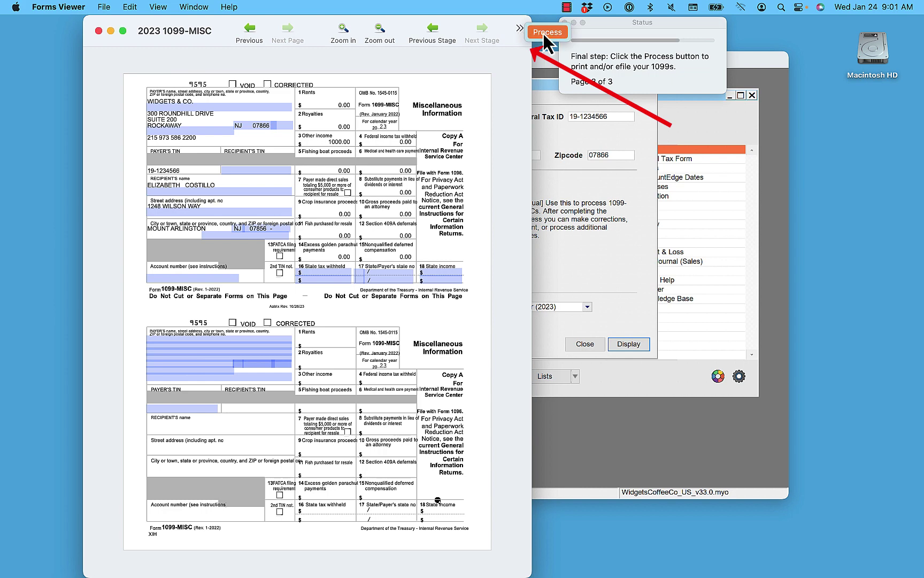
left_click(544, 34)
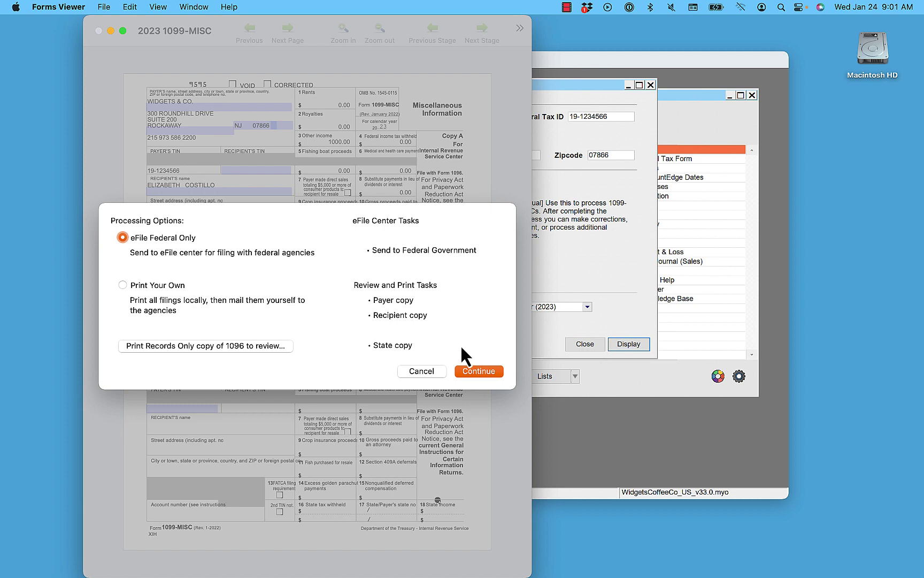
Step: Skip printing the payer, state and recipient copies and confirm the 1096 filer details
left_click(470, 371)
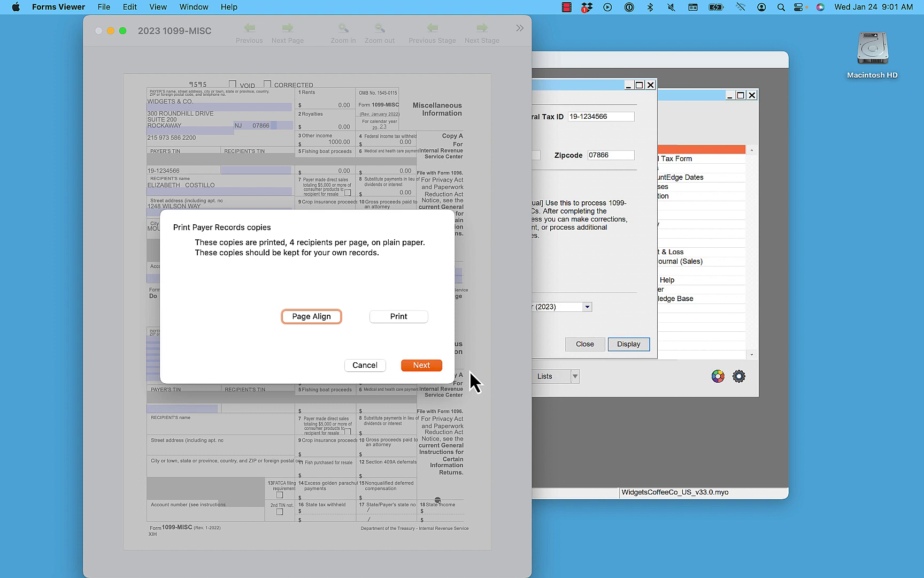
left_click(421, 365)
left_click(421, 365)
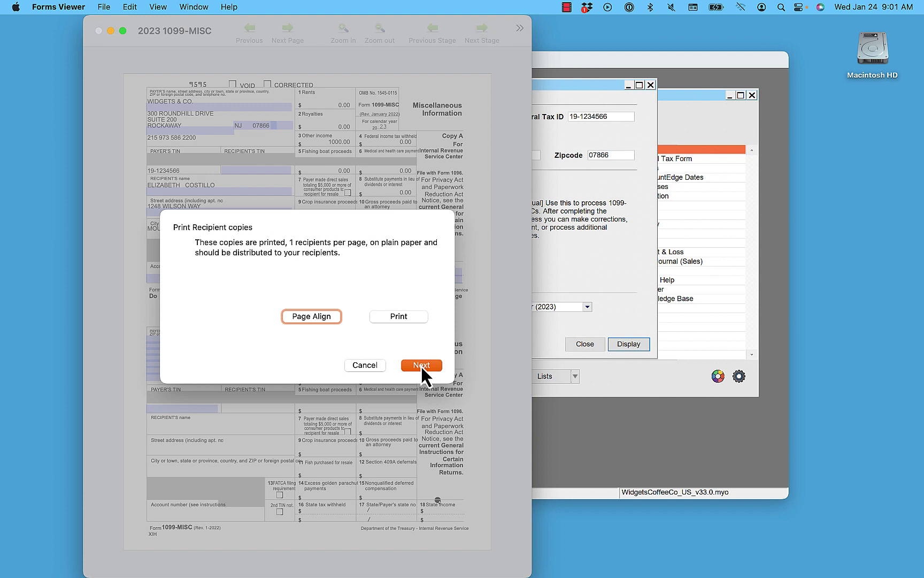
left_click(420, 365)
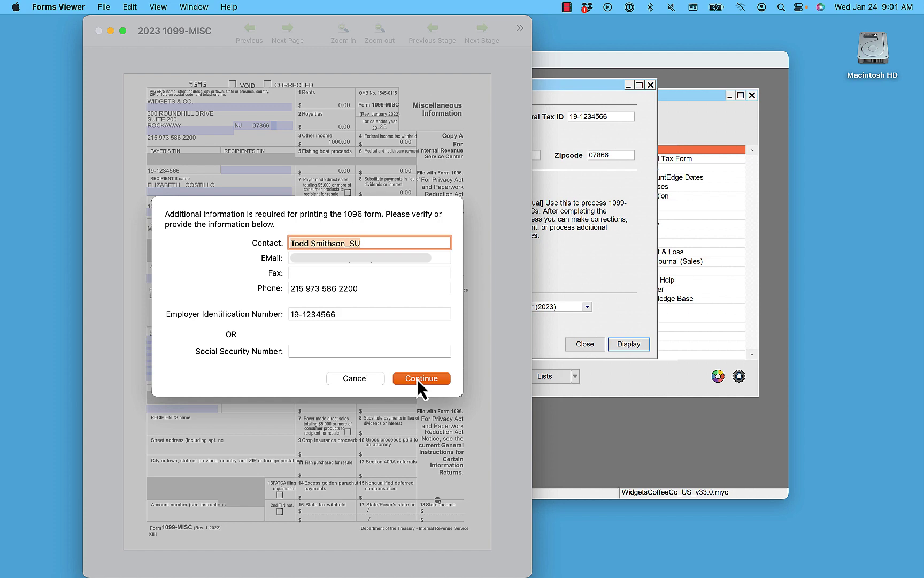
left_click(416, 378)
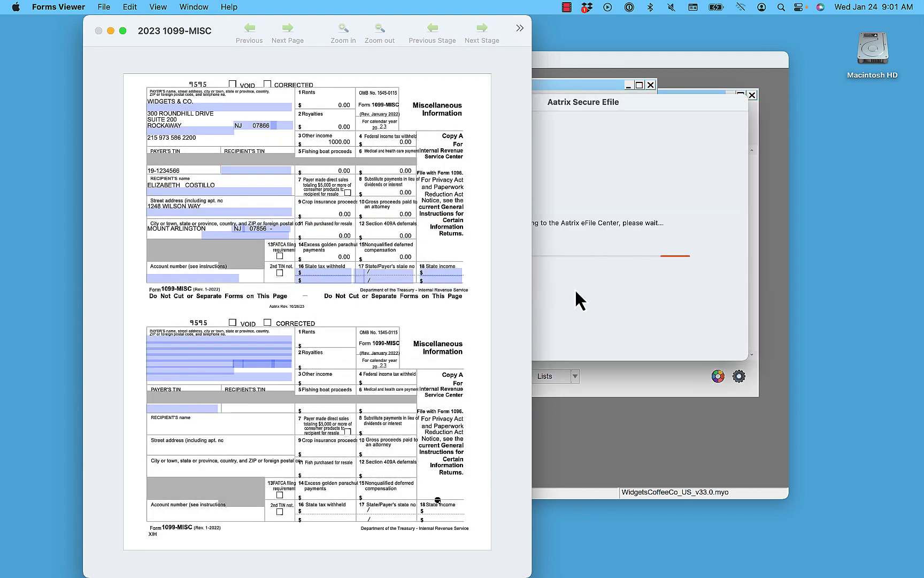
Step: Log in to Aatrix eFile and accept the enrollment details and test-mode submission warning
left_click(594, 220)
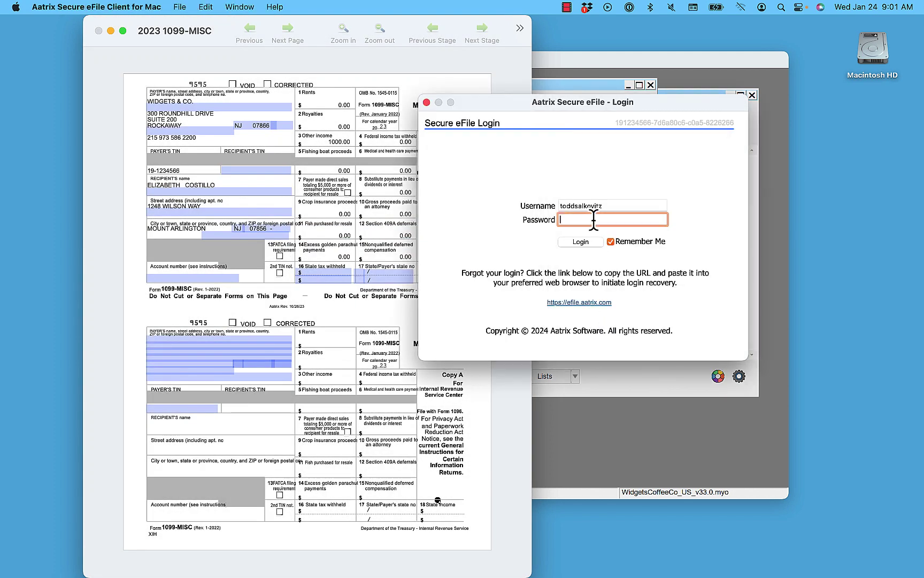
left_click(578, 242)
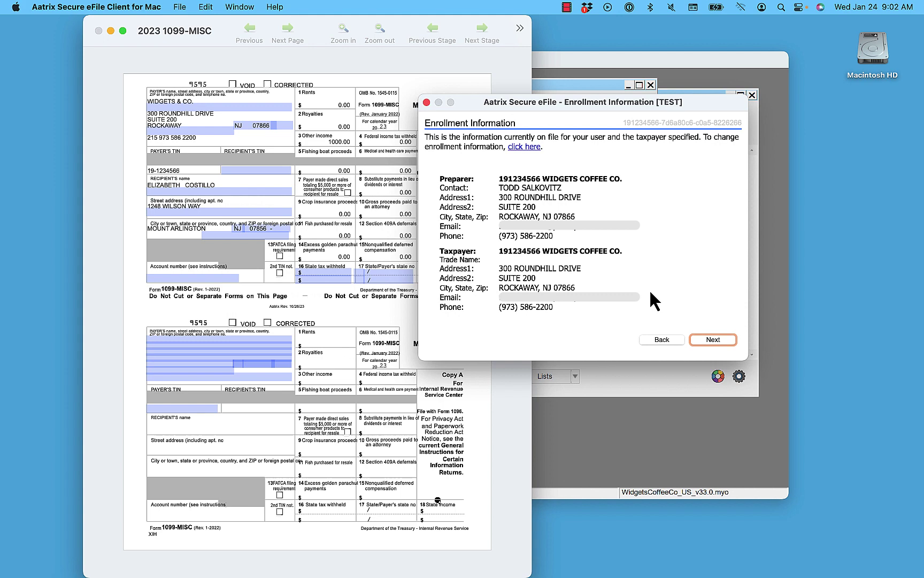
left_click(709, 340)
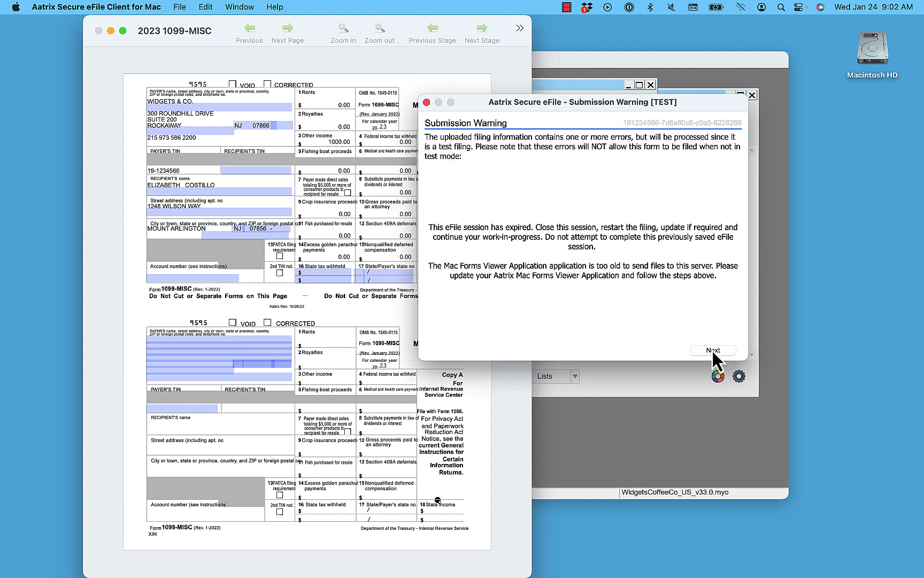
left_click(712, 350)
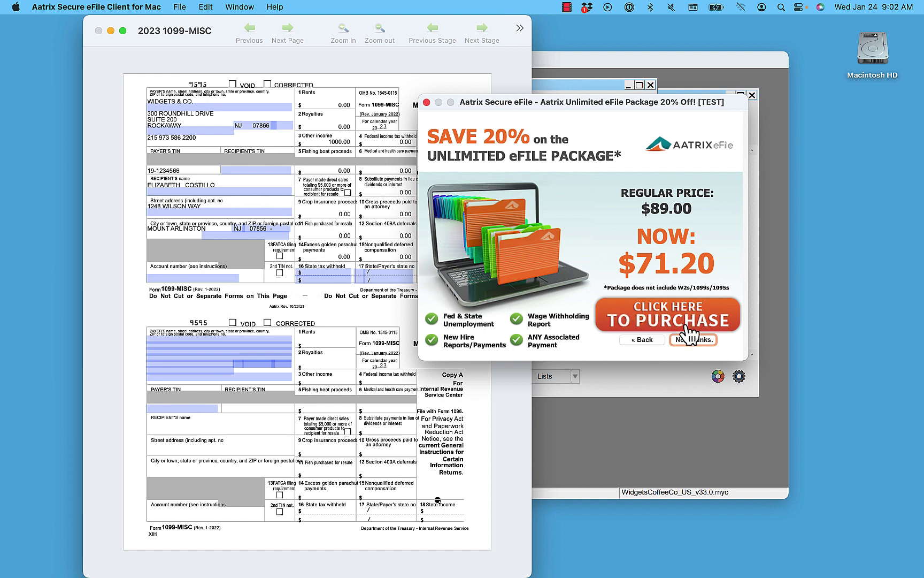
Step: Decline the Unlimited eFile Package and accept $24.95 pricing and the Dec 31–Feb 24 window
left_click(692, 341)
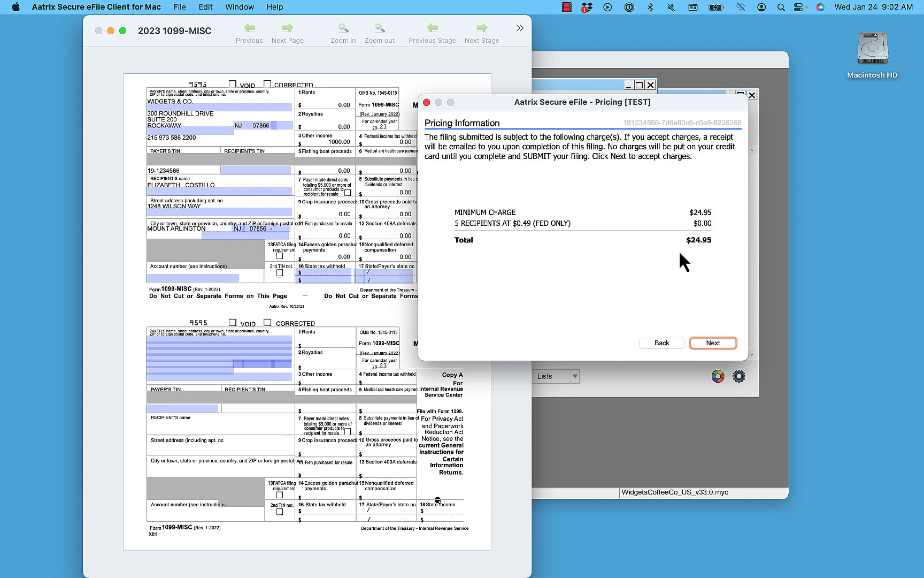
left_click(706, 345)
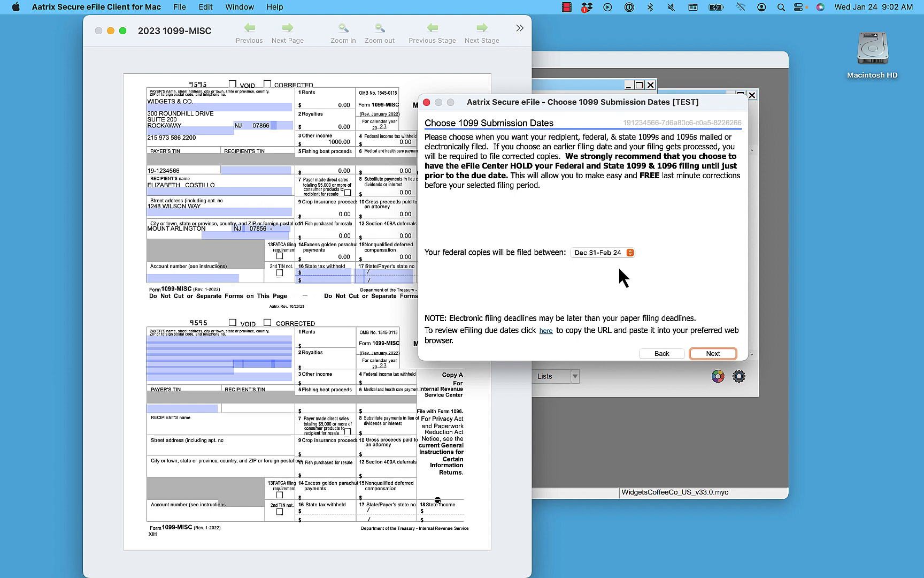
left_click(711, 353)
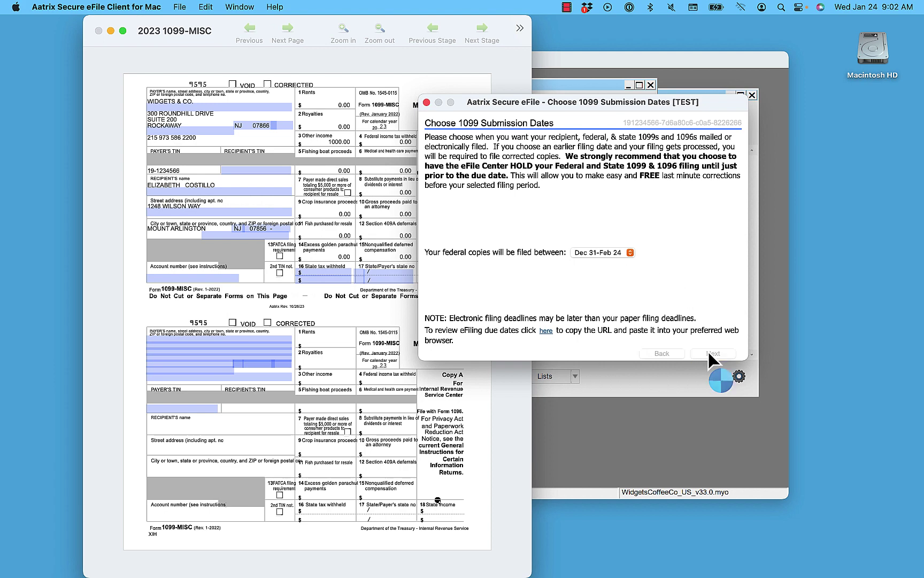